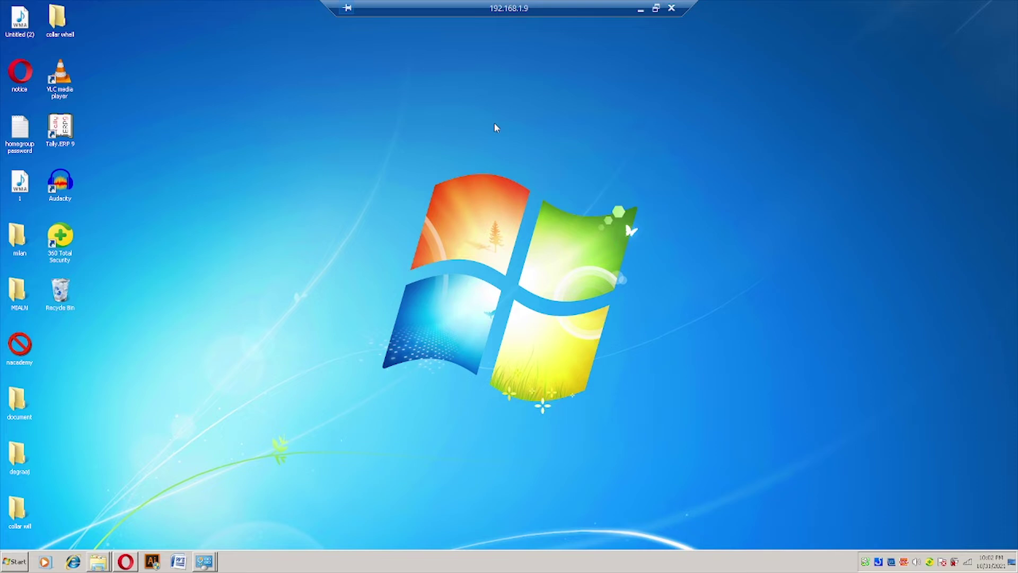
Step: Refresh the remote desktop, view the computer's system properties, then close that window
{"action": "right_click", "coordinate": [322, 141]}
{"action": "left_click", "coordinate": [355, 168]}
{"action": "left_click", "coordinate": [20, 563]}
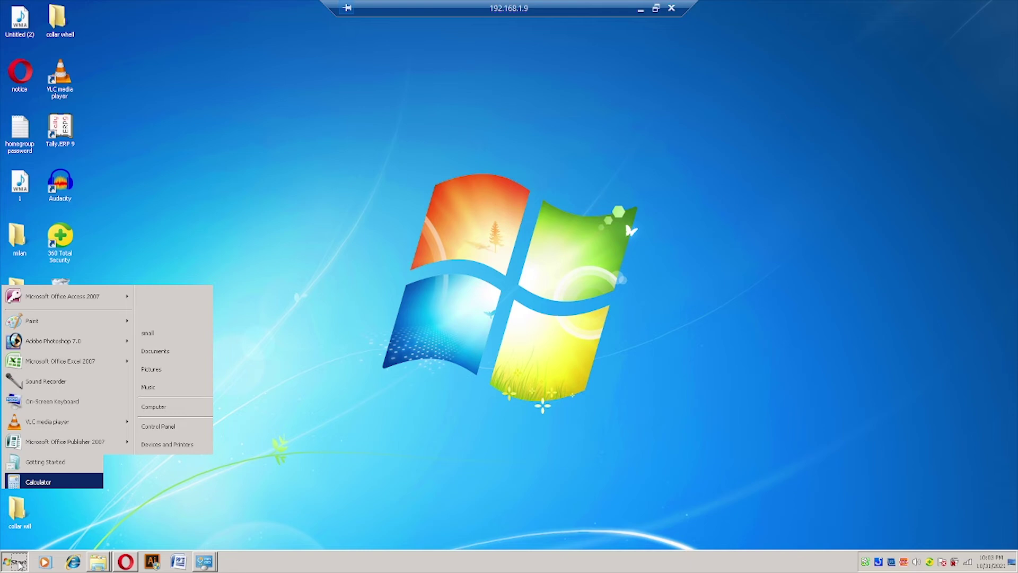
{"action": "right_click", "coordinate": [176, 409]}
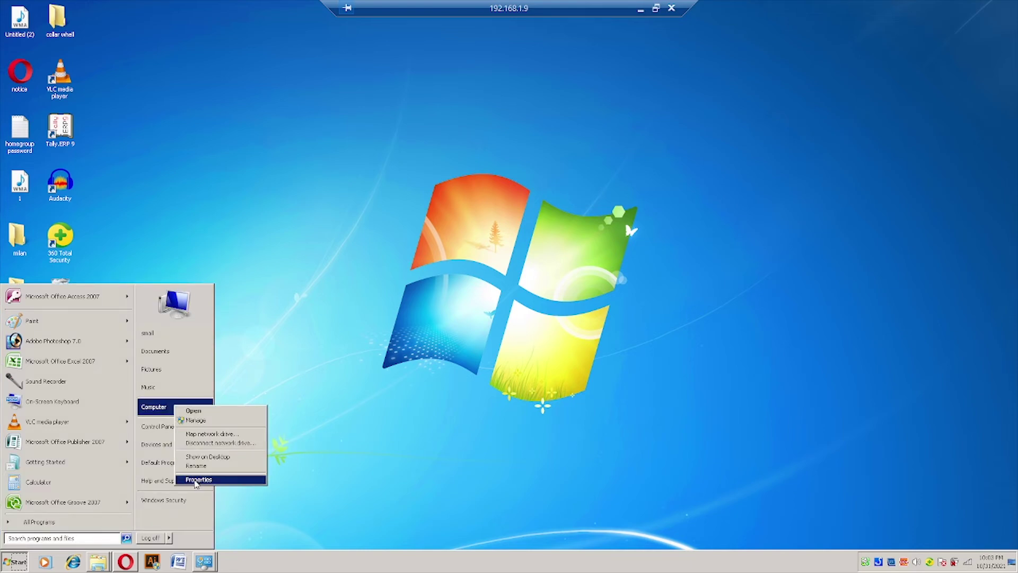
{"action": "left_click", "coordinate": [197, 479]}
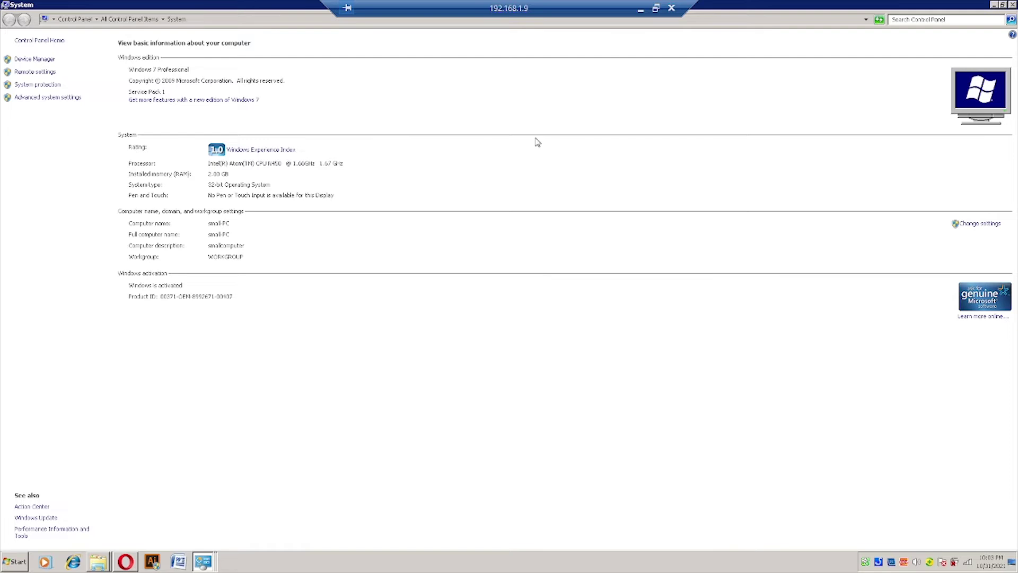
{"action": "left_click", "coordinate": [1012, 6]}
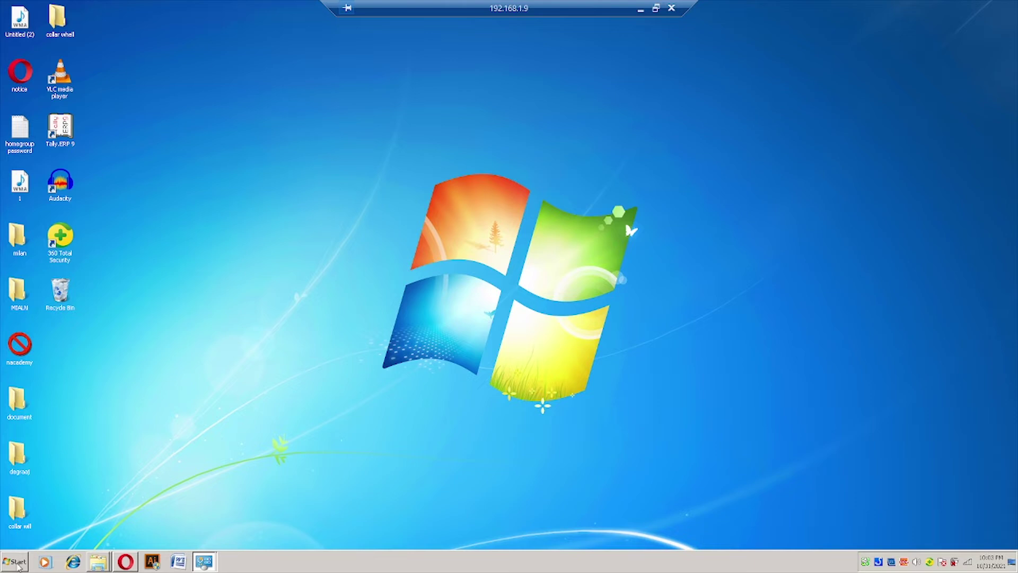
Step: Run ipconfig in a maximized Command Prompt to show IPv4 192.168.1.9, then restore the window
{"action": "left_click", "coordinate": [18, 562]}
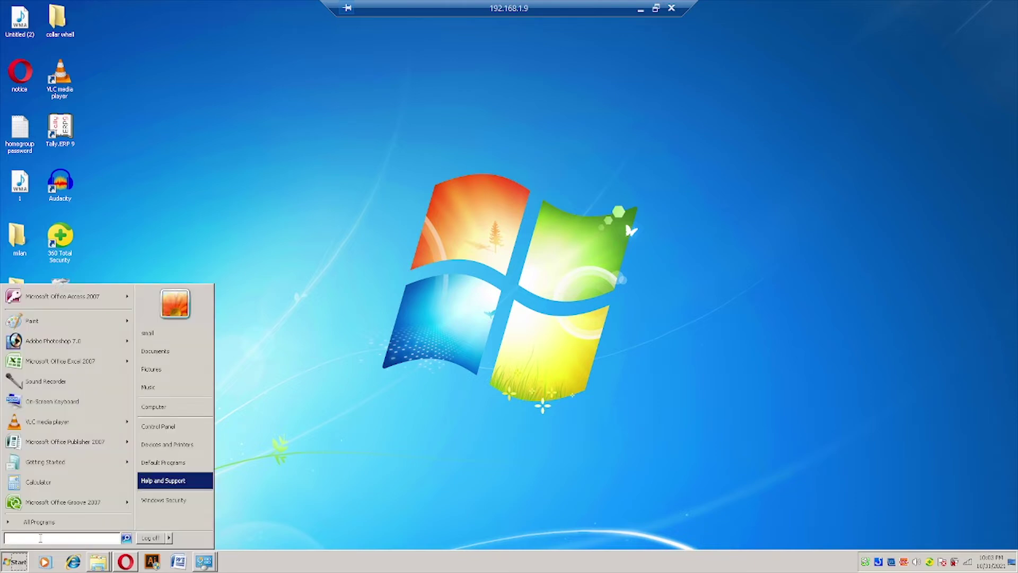
{"action": "type", "text": "cmd"}
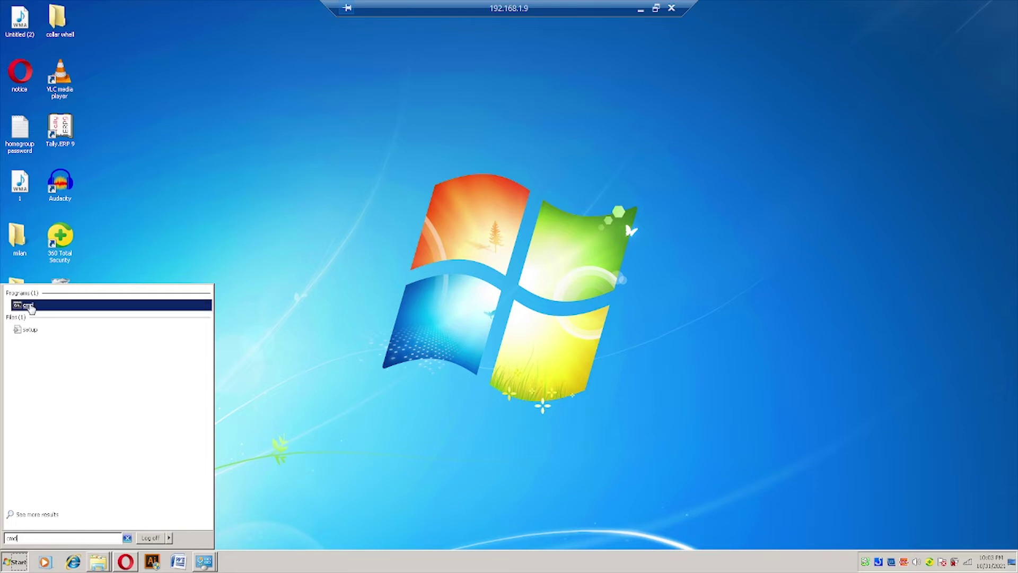
{"action": "left_click", "coordinate": [30, 306]}
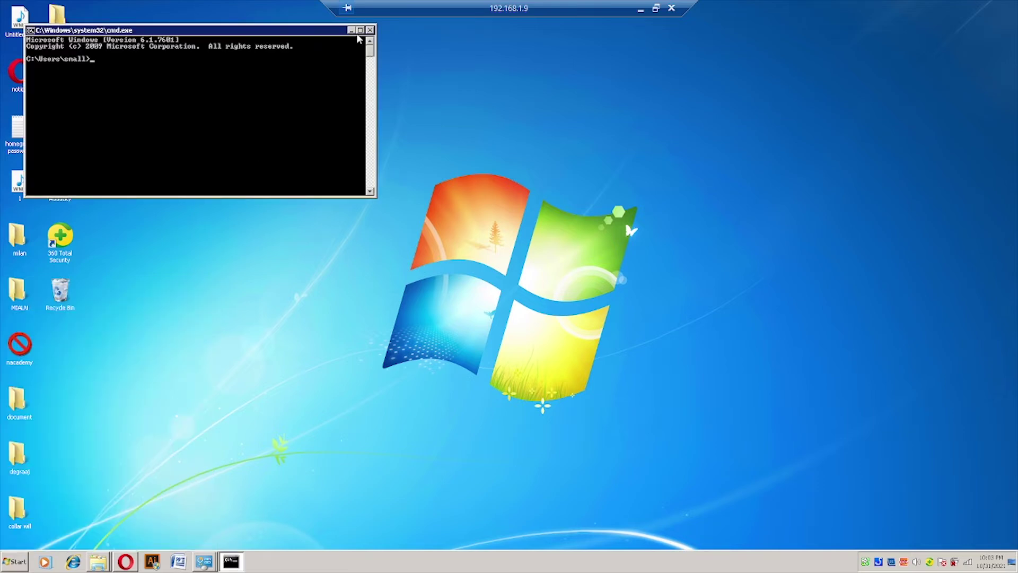
{"action": "left_click", "coordinate": [359, 31]}
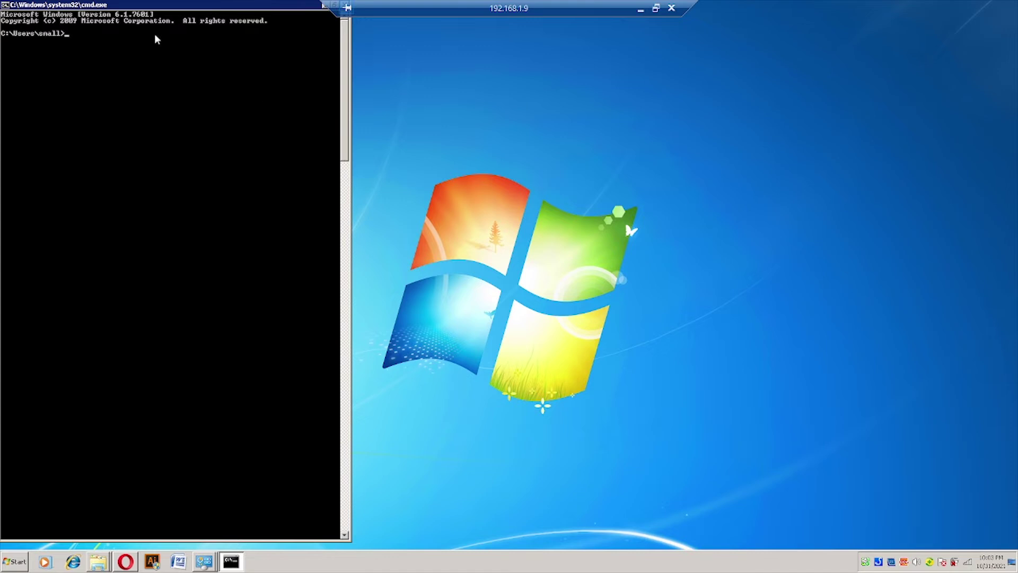
{"action": "type", "text": "ipconfig"}
{"action": "key", "text": "Return"}
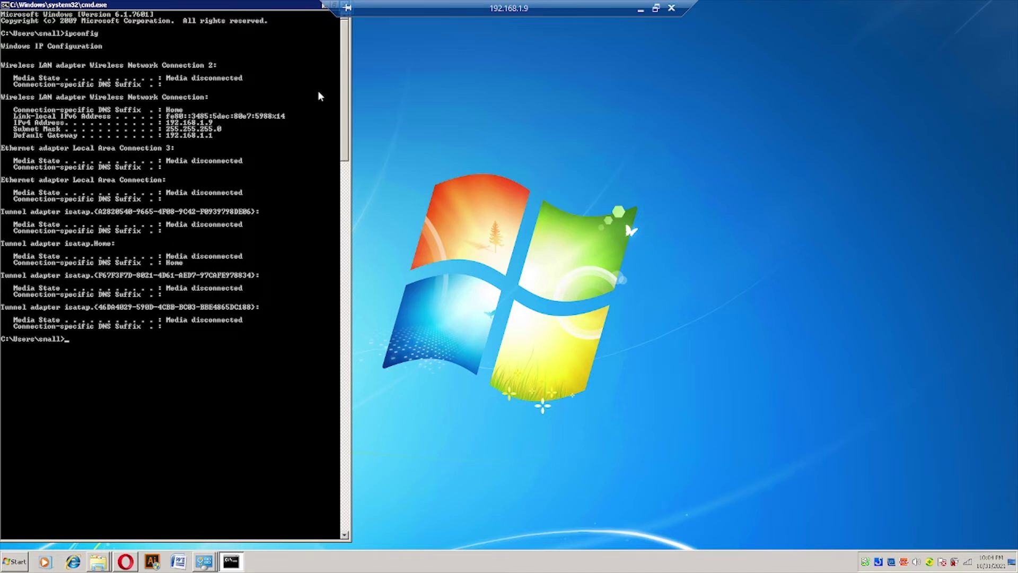
{"action": "left_click", "coordinate": [413, 96]}
{"action": "double_click", "coordinate": [292, 10]}
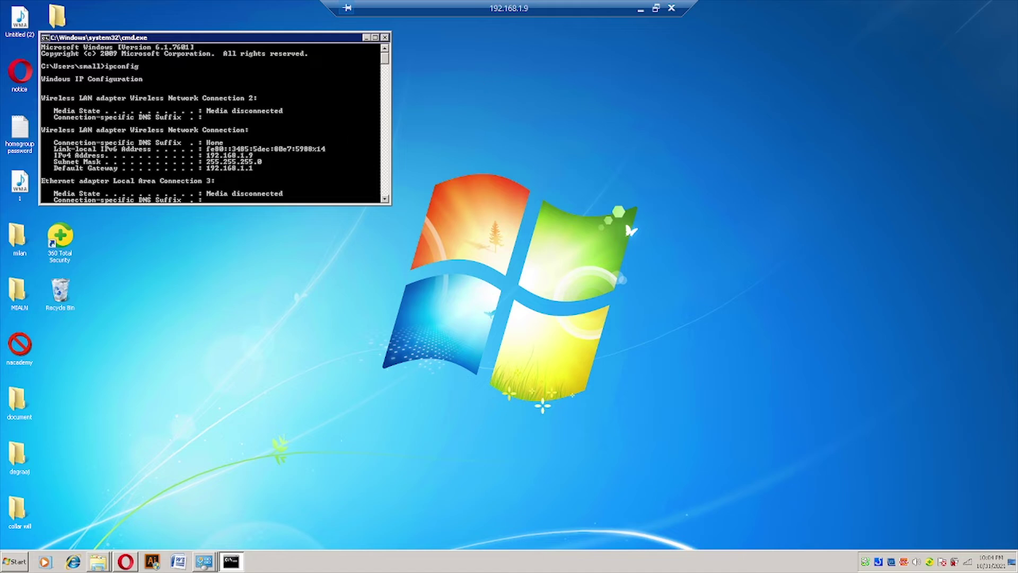
Step: Open Windows Firewall from the maximized All Control Panel Items window
{"action": "left_click", "coordinate": [7, 562]}
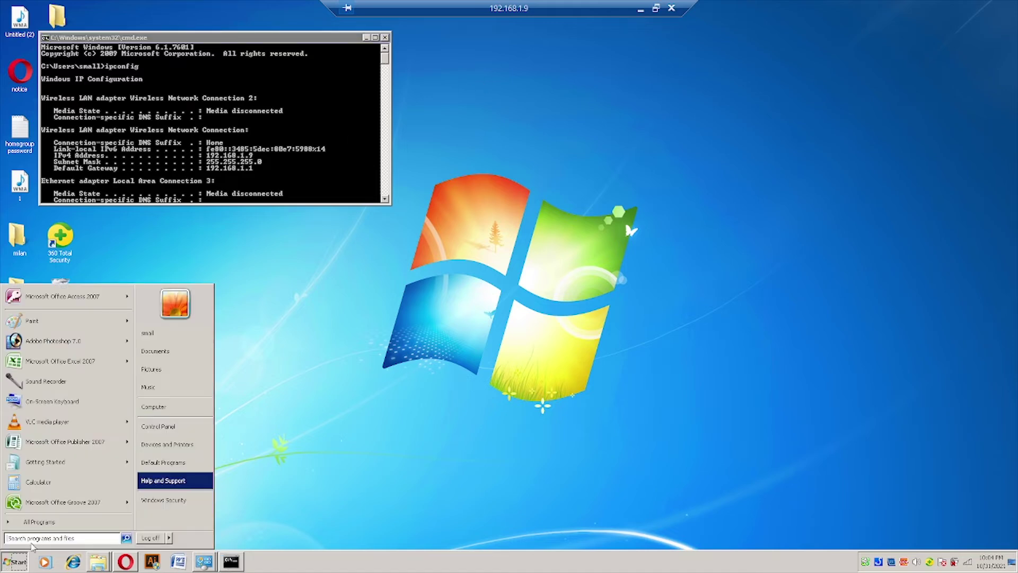
{"action": "left_click", "coordinate": [31, 521]}
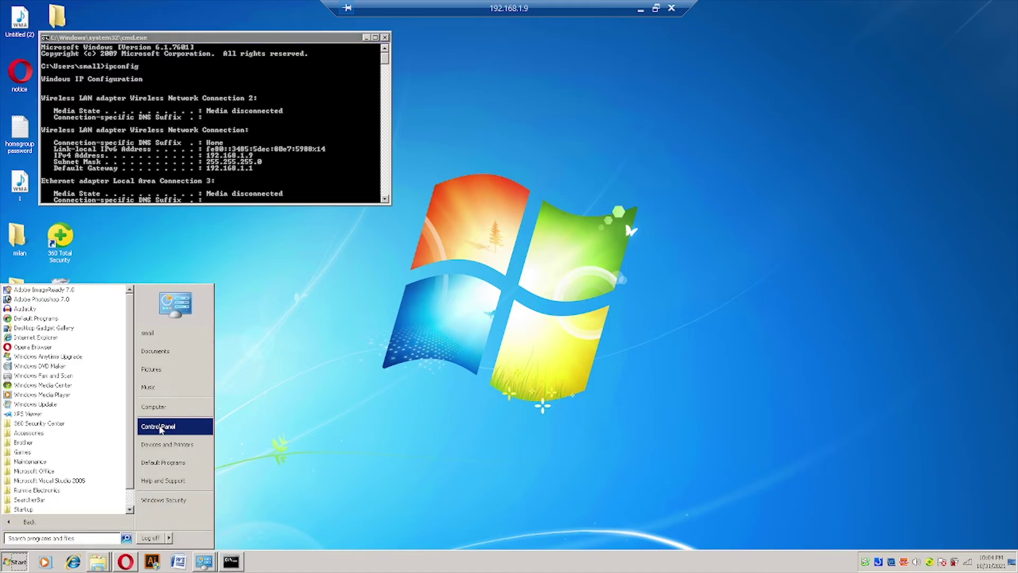
{"action": "left_click", "coordinate": [160, 427]}
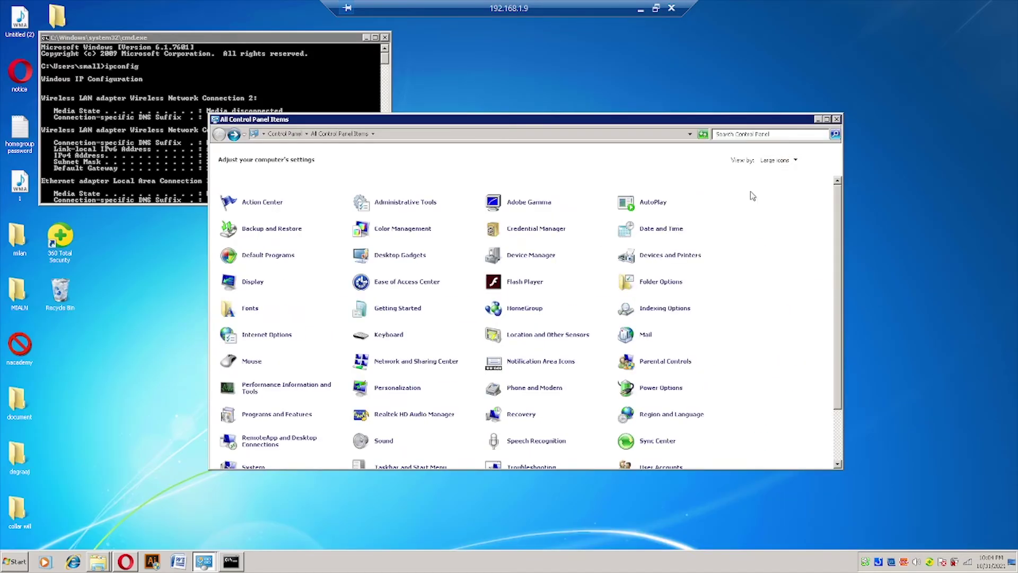
{"action": "scroll", "coordinate": [758, 249], "scroll_direction": "down", "scroll_amount": 3}
{"action": "left_click", "coordinate": [827, 119]}
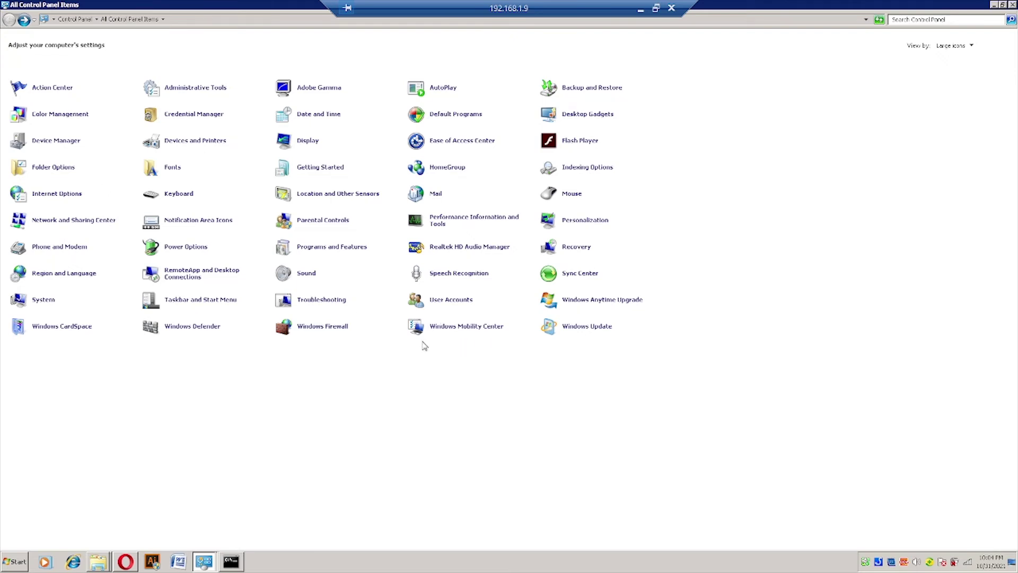
{"action": "left_click", "coordinate": [322, 329]}
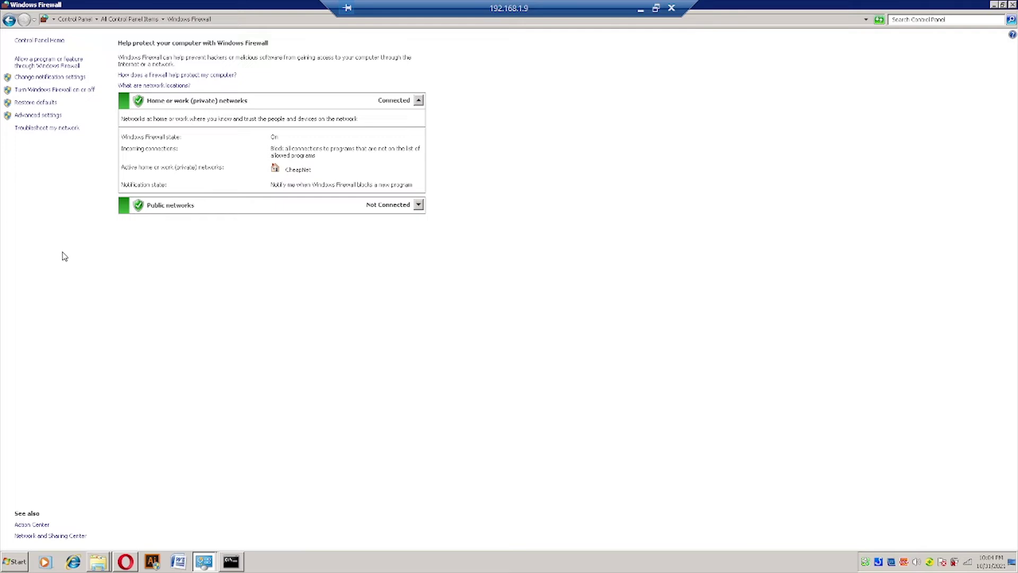
Step: Allow Remote Desktop through the firewall on Public networks in the allowed programs list
{"action": "left_click", "coordinate": [30, 67]}
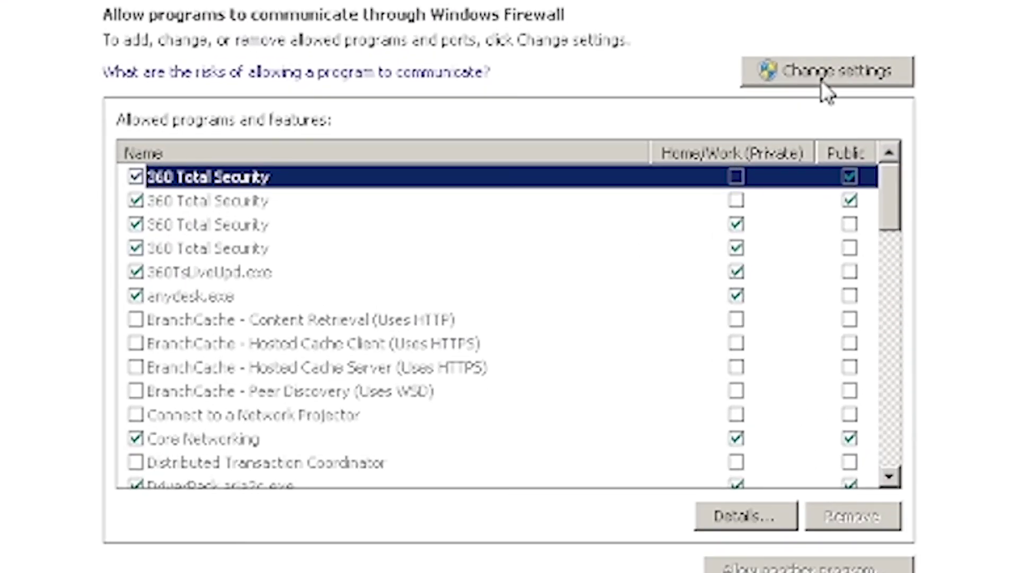
{"action": "left_click", "coordinate": [820, 81]}
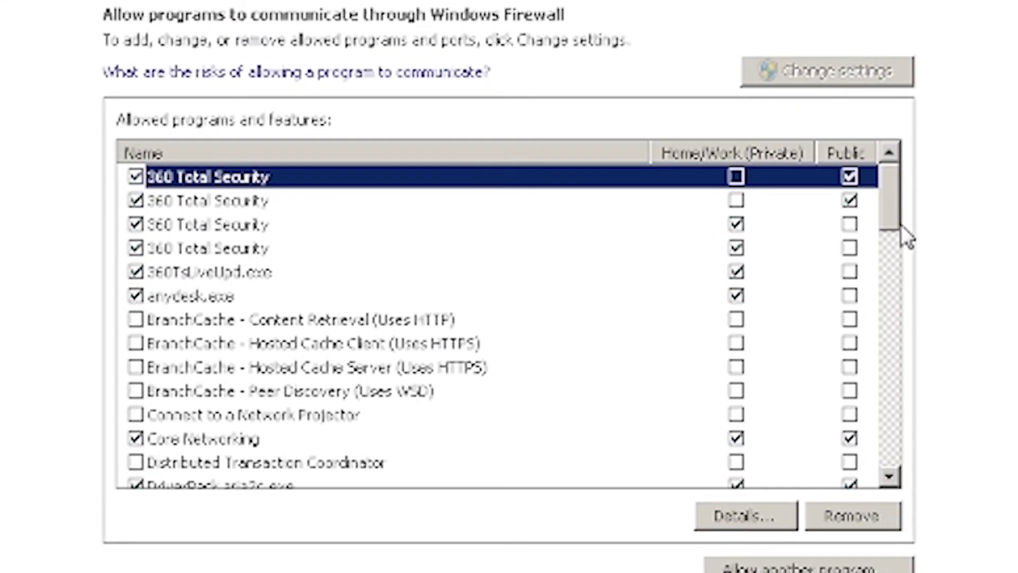
{"action": "scroll", "coordinate": [892, 254], "scroll_direction": "down", "scroll_amount": 3}
{"action": "left_click_drag", "start_coordinate": [891, 281], "coordinate": [890, 352]}
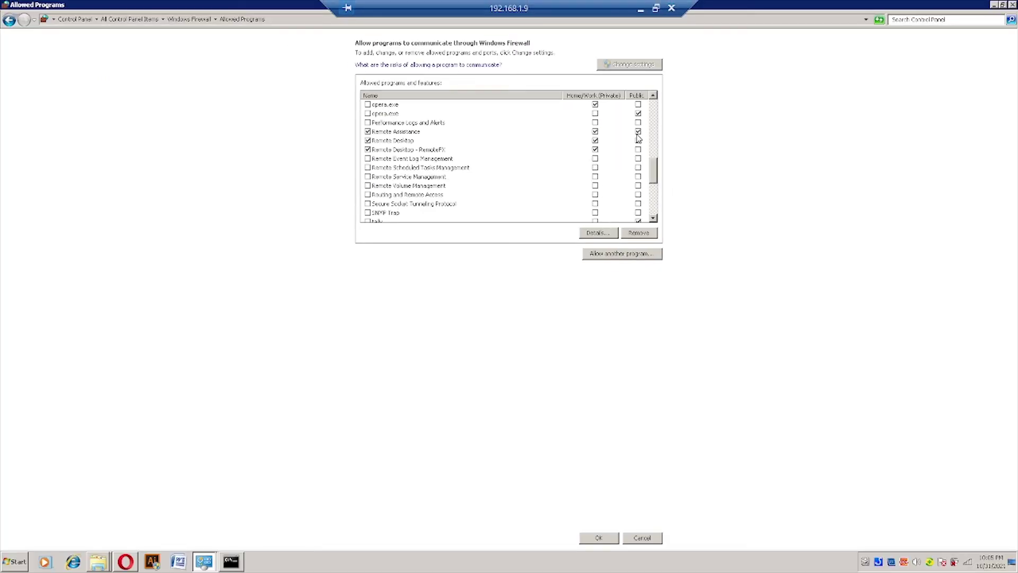
{"action": "left_click", "coordinate": [638, 140]}
{"action": "left_click", "coordinate": [1012, 5]}
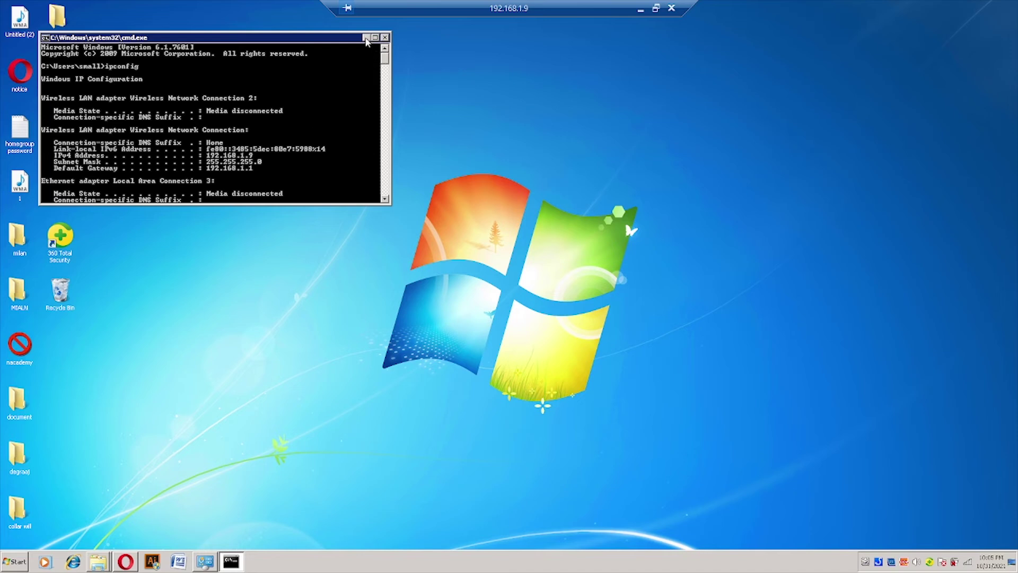
{"action": "left_click", "coordinate": [365, 38]}
{"action": "right_click", "coordinate": [306, 90]}
{"action": "left_click", "coordinate": [321, 111]}
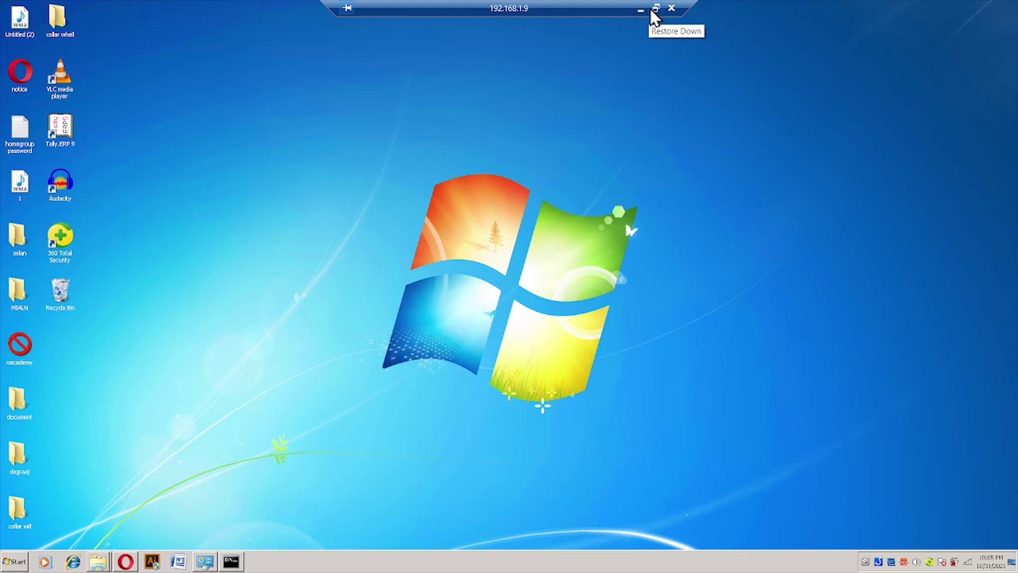
{"action": "left_click", "coordinate": [670, 8]}
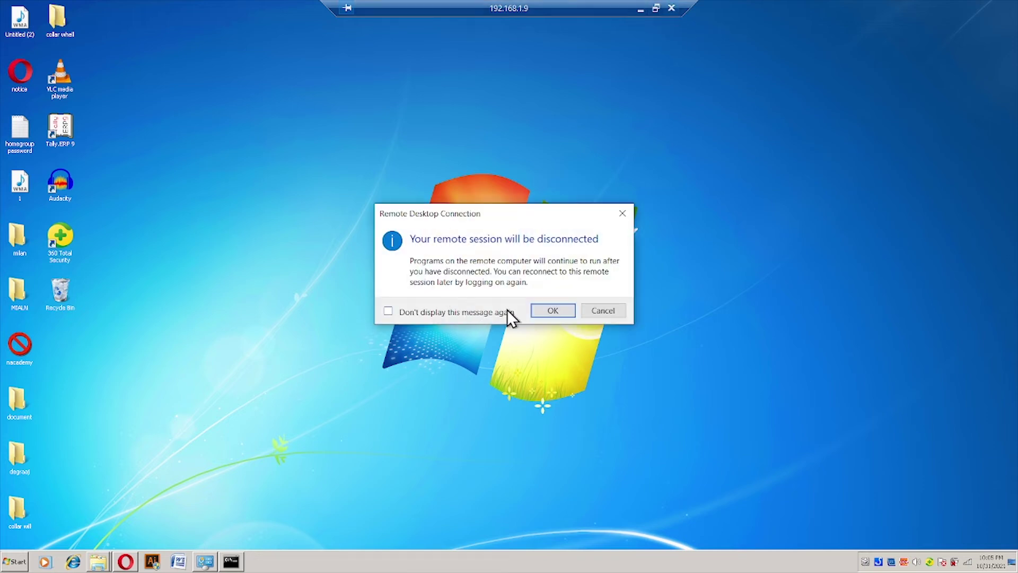
{"action": "left_click", "coordinate": [540, 308]}
{"action": "right_click", "coordinate": [755, 230]}
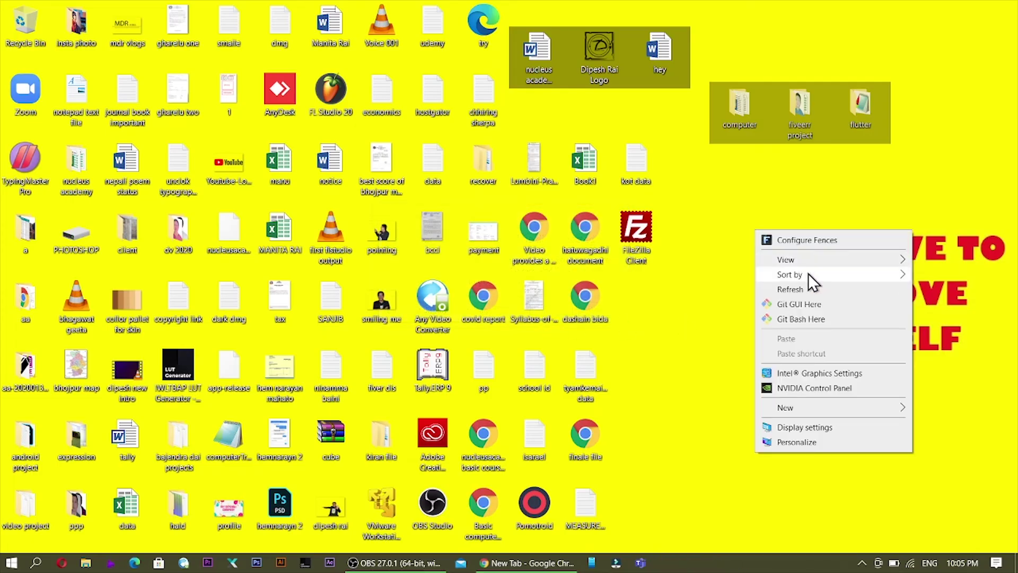
{"action": "left_click", "coordinate": [803, 285]}
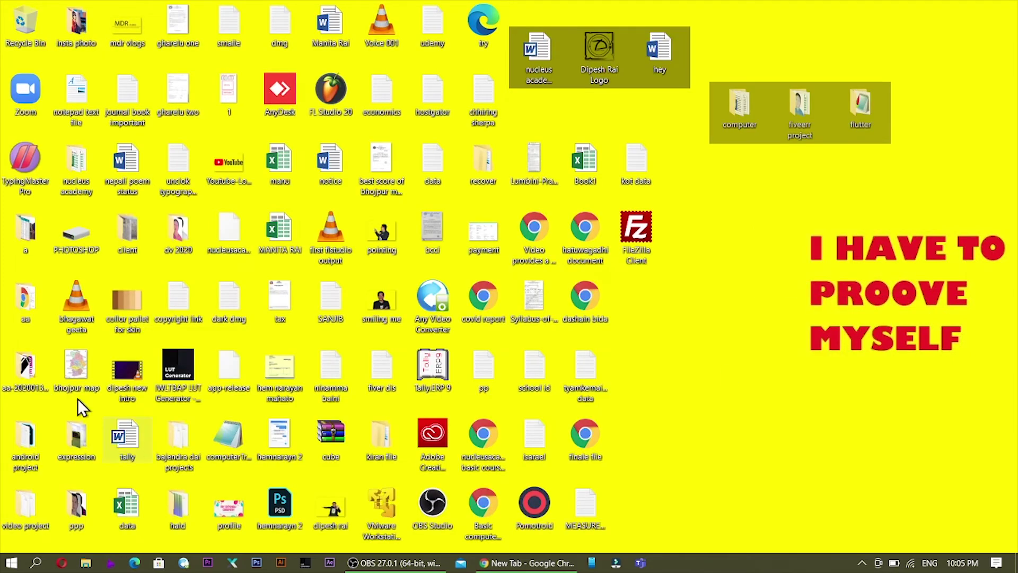
{"action": "left_click", "coordinate": [11, 563]}
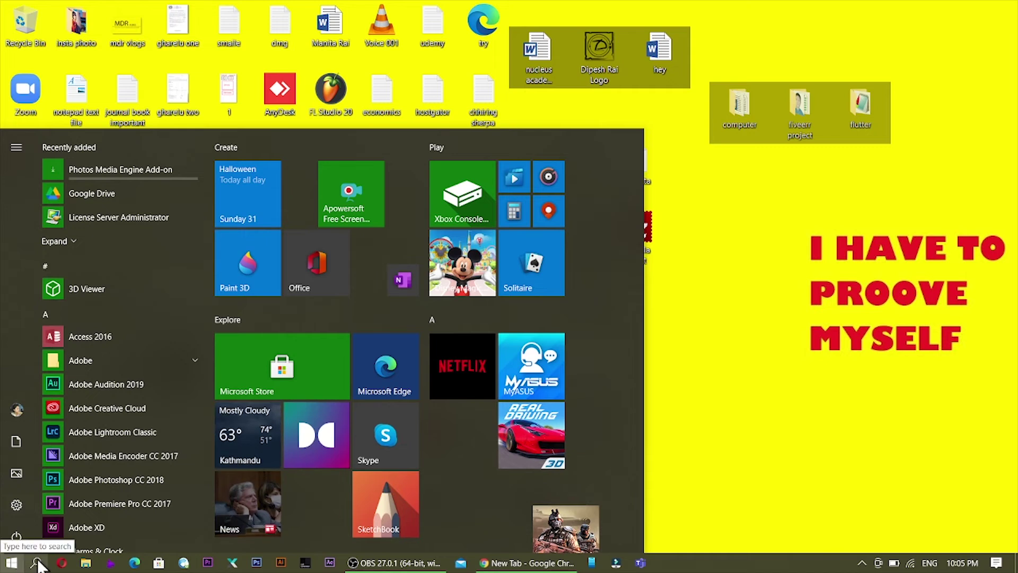
{"action": "left_click", "coordinate": [36, 563]}
{"action": "type", "text": "re"}
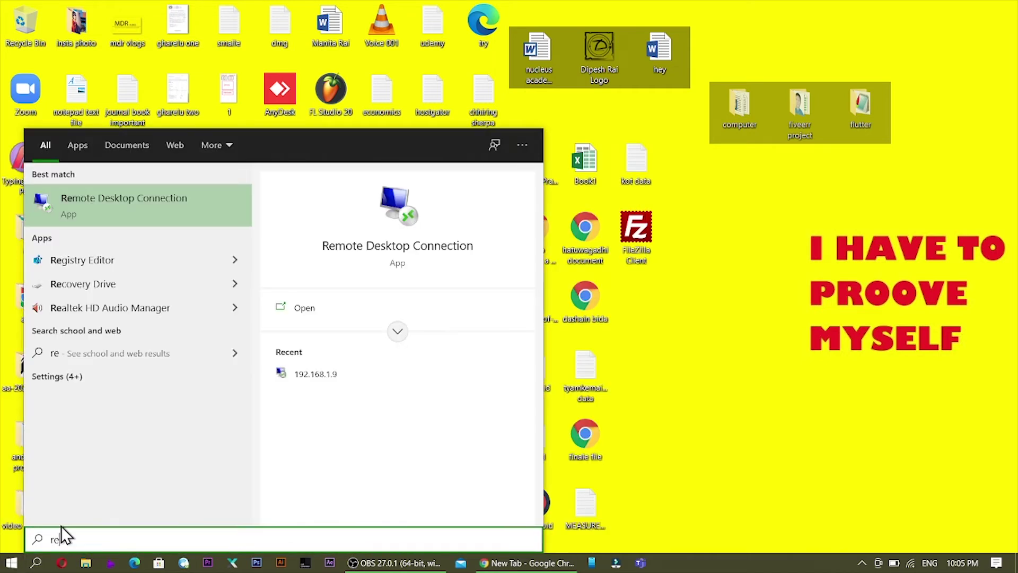
{"action": "left_click", "coordinate": [147, 204]}
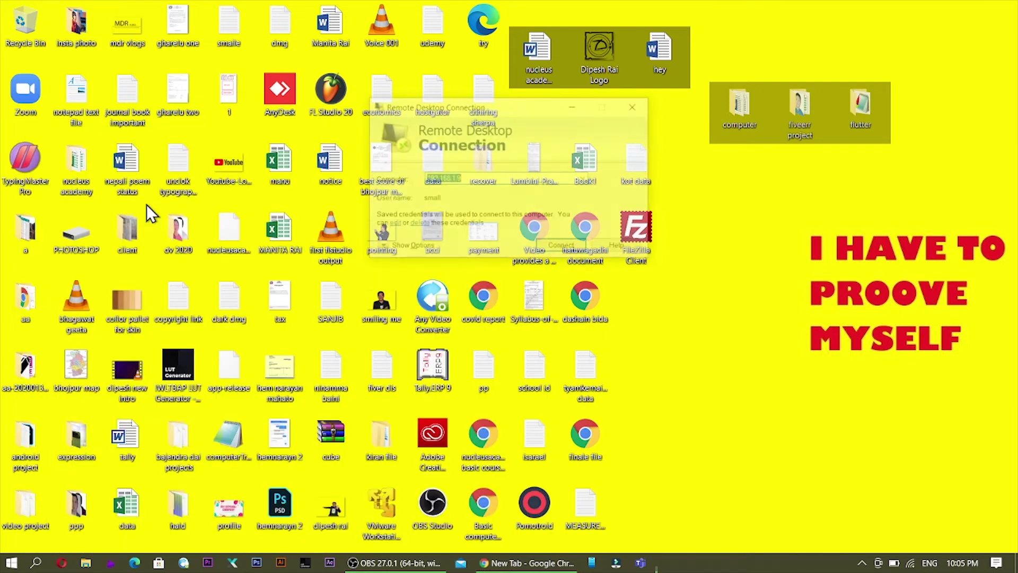
{"action": "left_click_drag", "start_coordinate": [468, 178], "coordinate": [371, 177]}
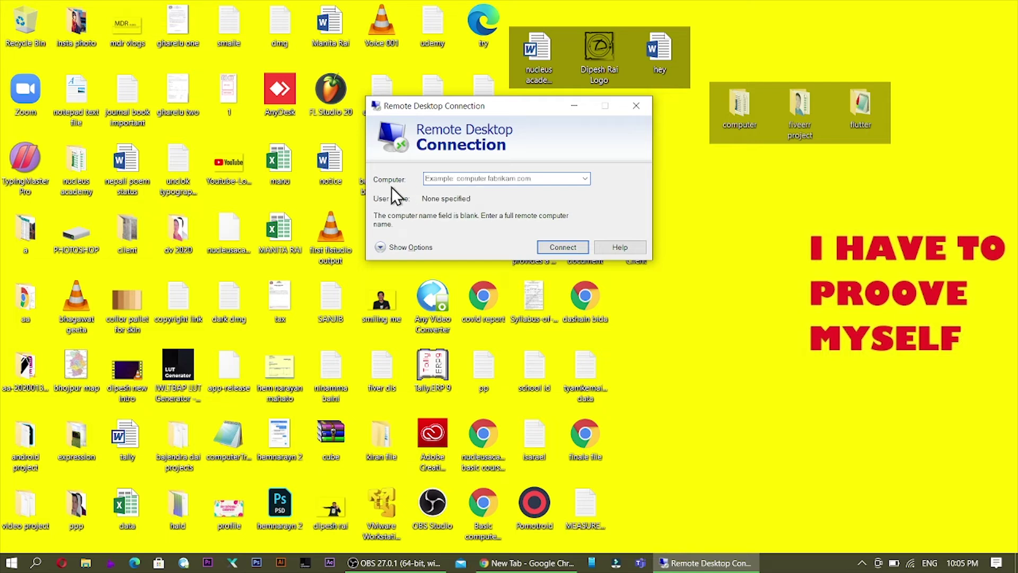
{"action": "left_click", "coordinate": [452, 175]}
{"action": "type", "text": "192.168.1.9"}
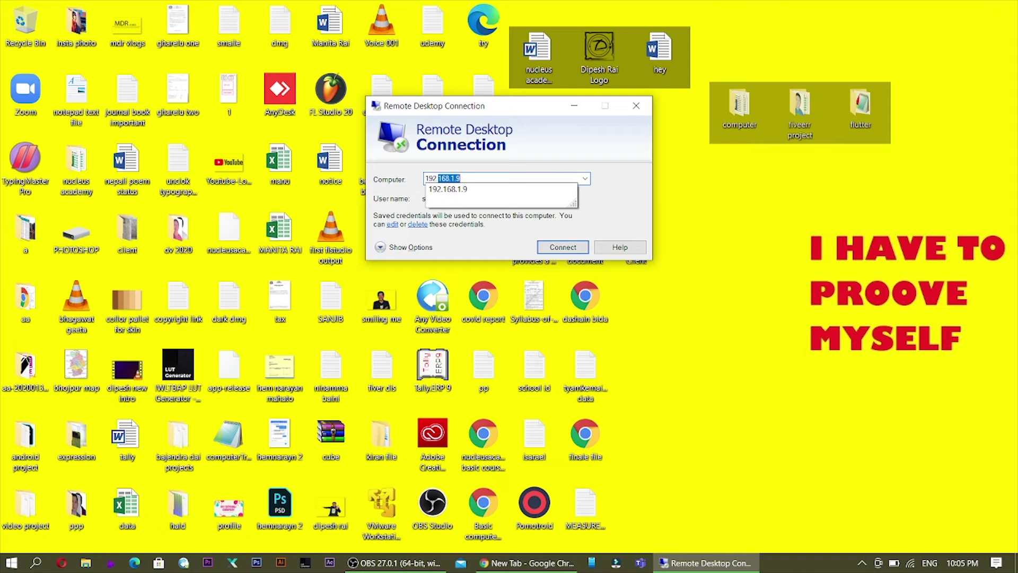
{"action": "key", "text": "Return"}
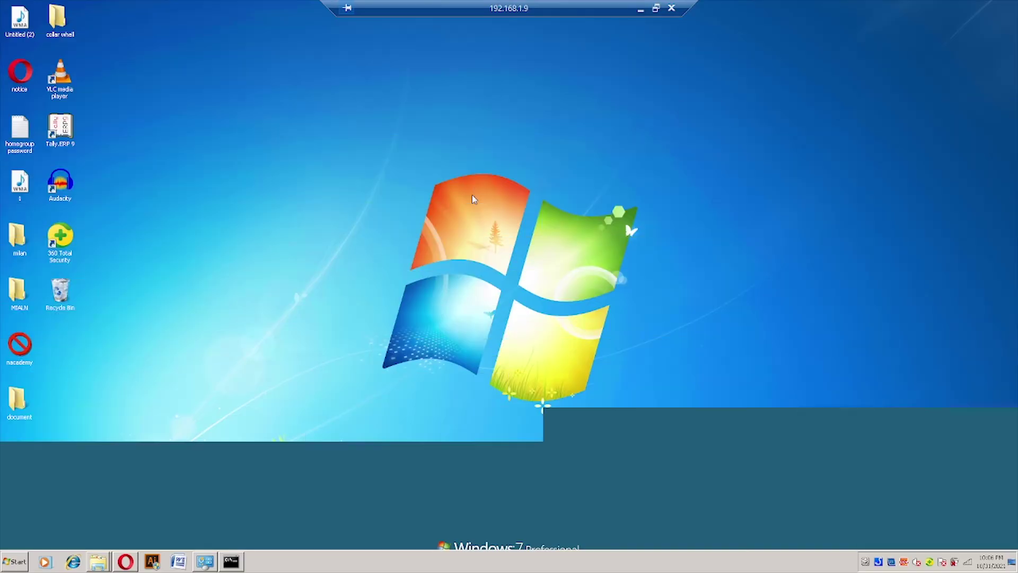
{"action": "left_click", "coordinate": [671, 8]}
{"action": "left_click", "coordinate": [543, 312]}
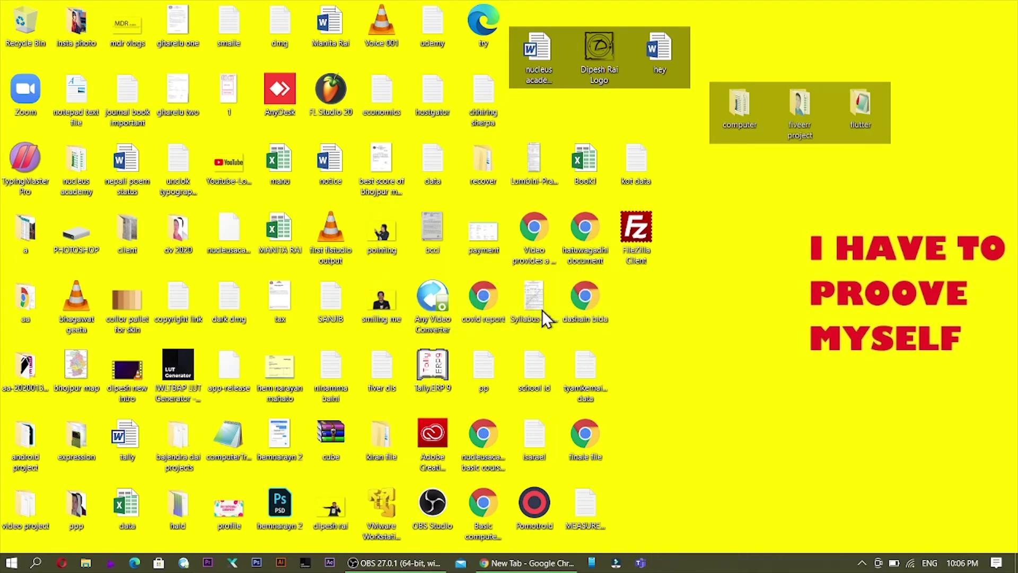
Step: Launch Remote Desktop Connection and browse its Display, Local Resources, Experience and Advanced options tabs
{"action": "left_click", "coordinate": [6, 566]}
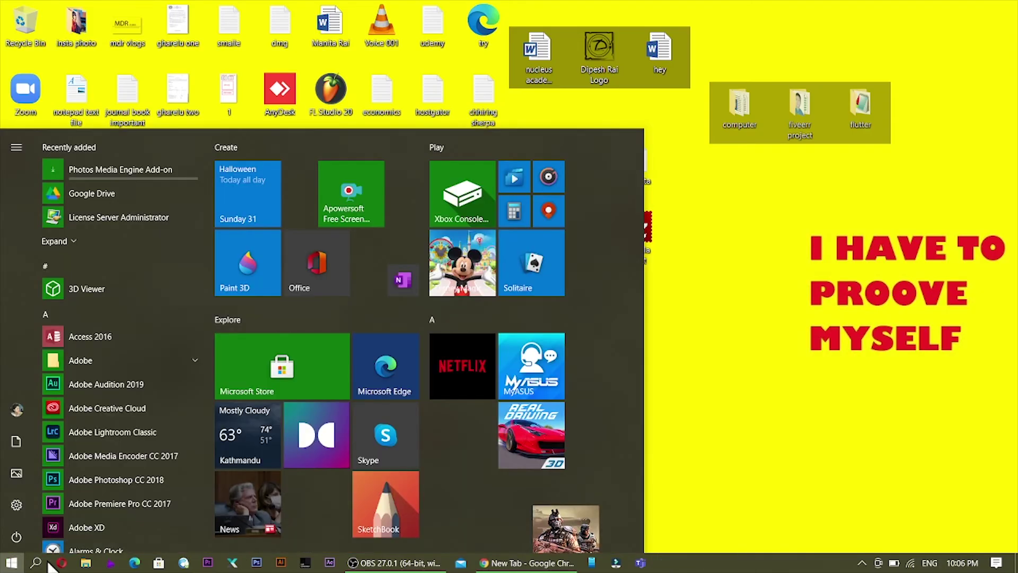
{"action": "left_click", "coordinate": [36, 563]}
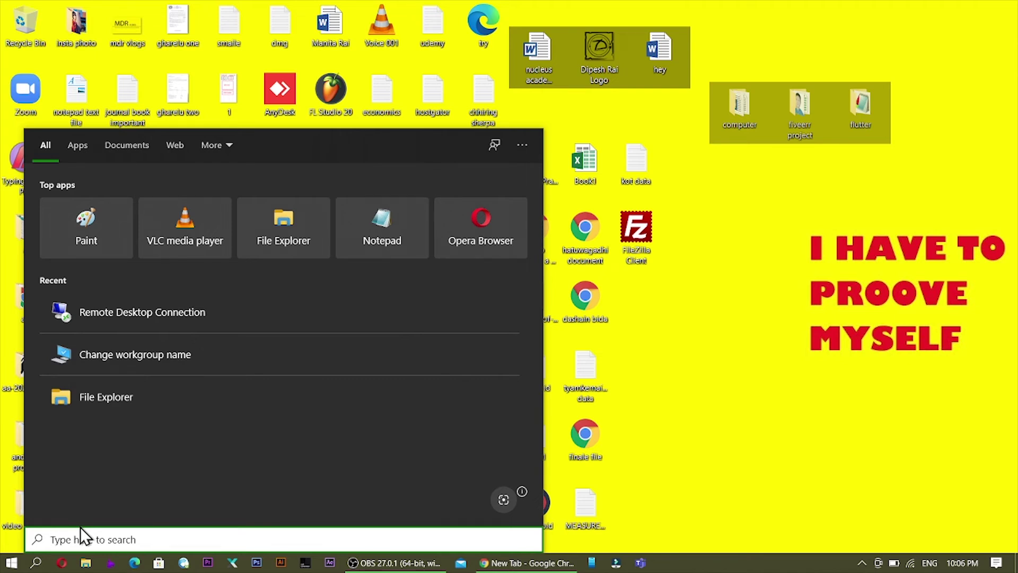
{"action": "type", "text": "re"}
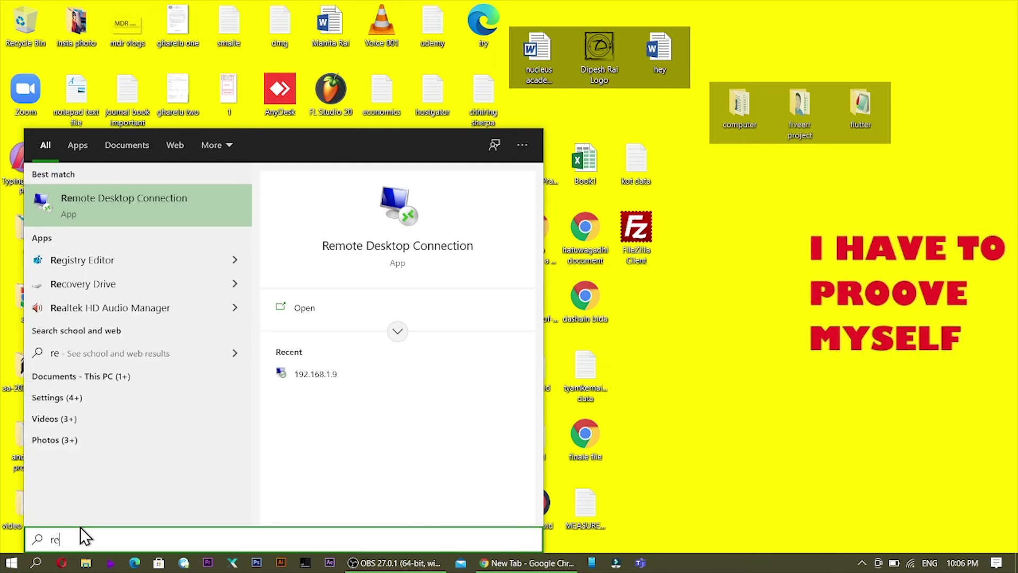
{"action": "left_click", "coordinate": [110, 200]}
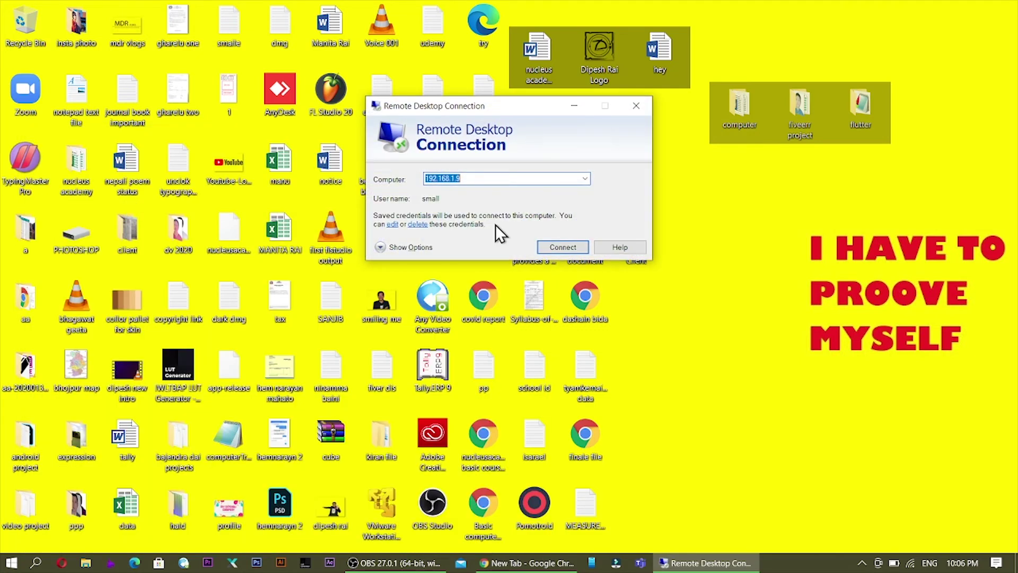
{"action": "left_click", "coordinate": [386, 248]}
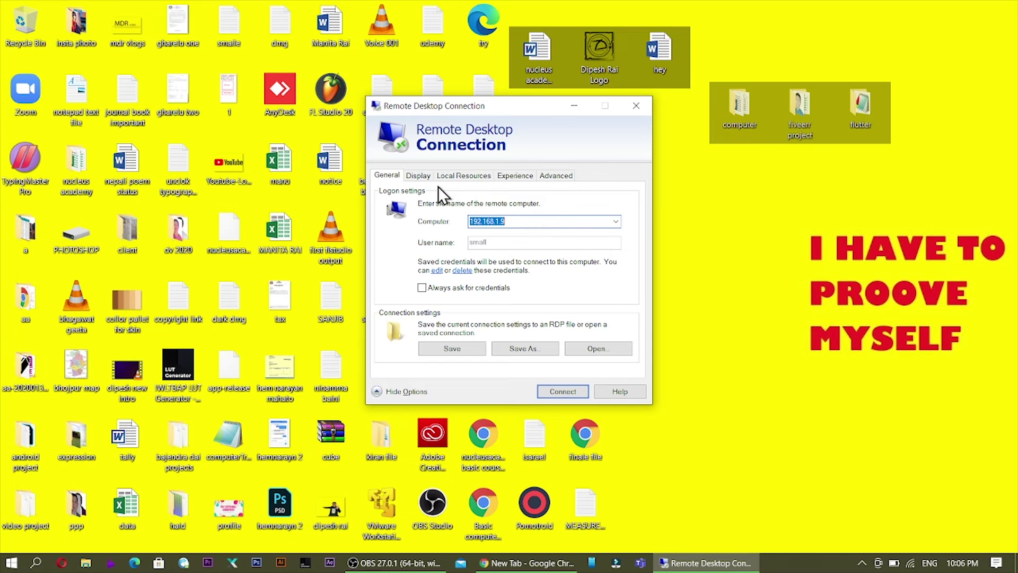
{"action": "left_click", "coordinate": [422, 176]}
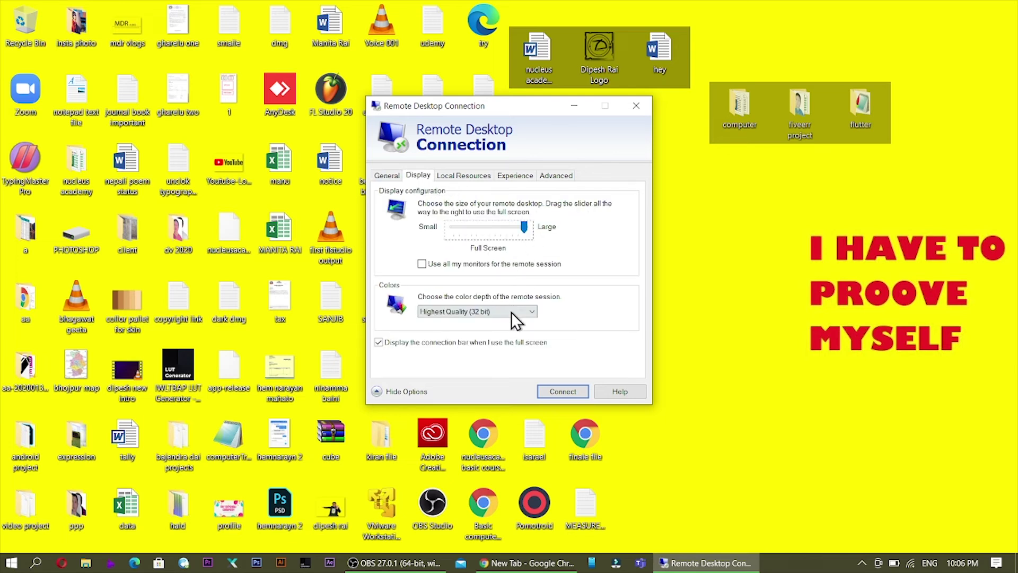
{"action": "left_click", "coordinate": [482, 180]}
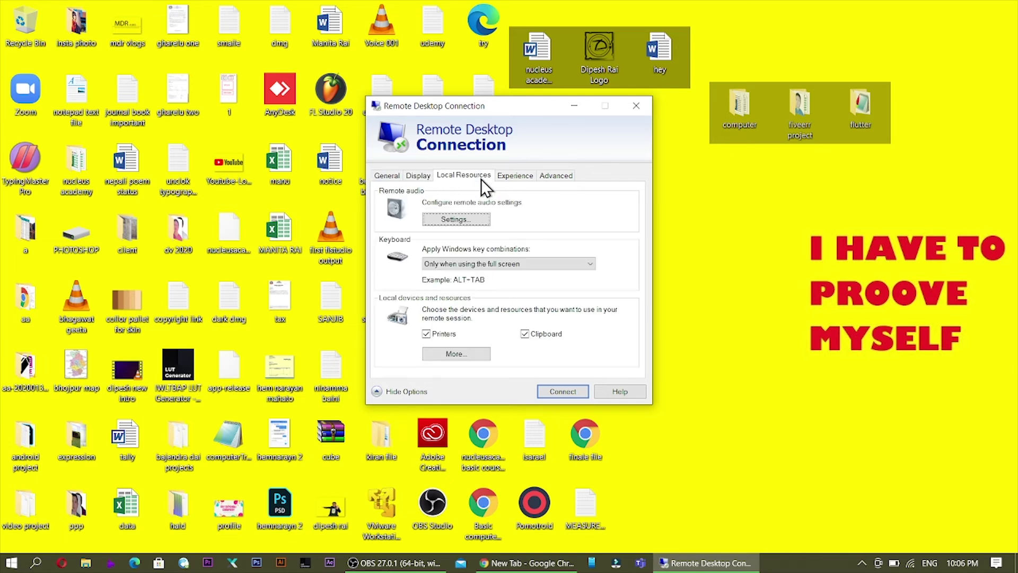
{"action": "left_click", "coordinate": [514, 181]}
{"action": "left_click", "coordinate": [549, 177]}
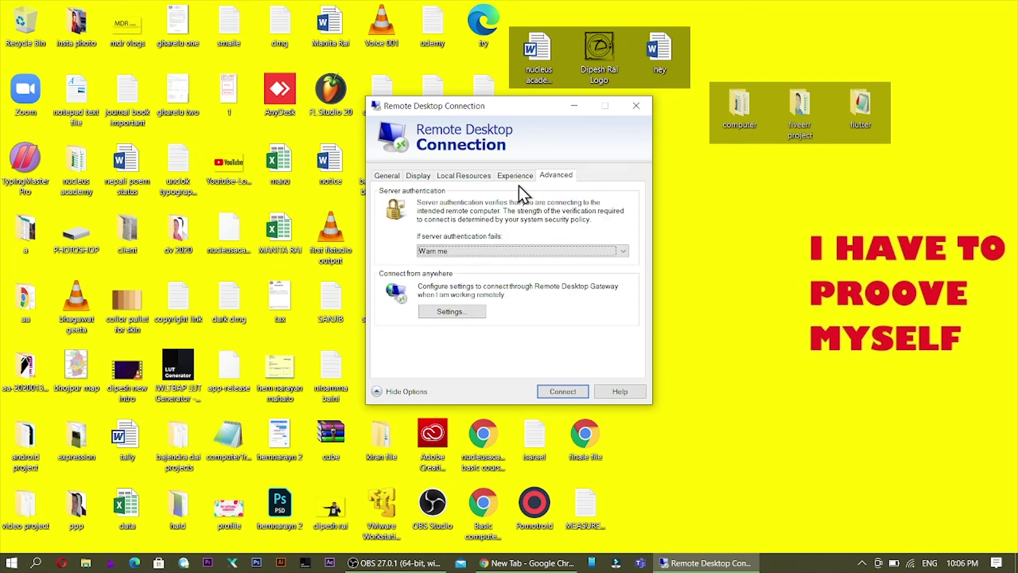
{"action": "left_click", "coordinate": [418, 177]}
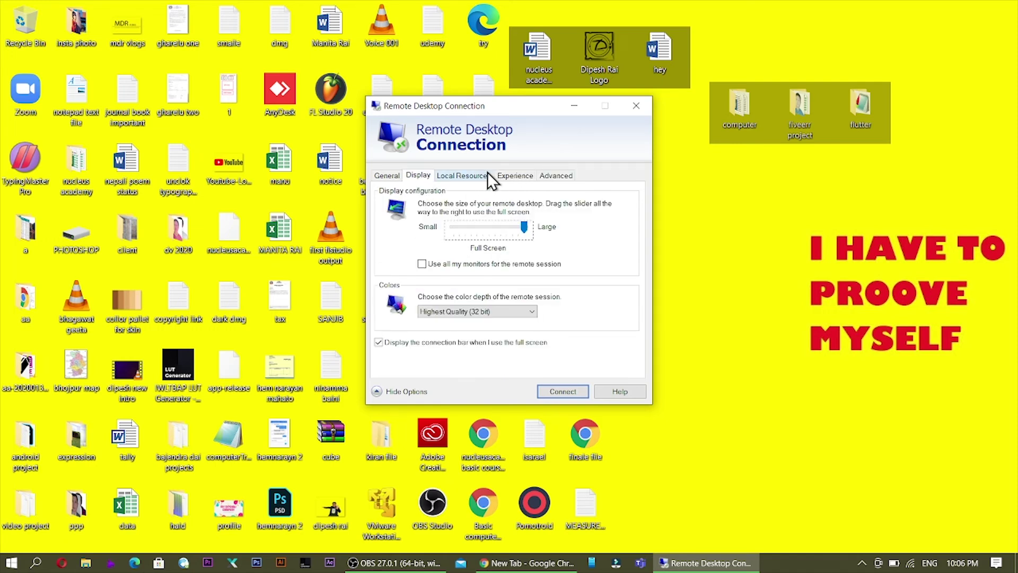
{"action": "left_click", "coordinate": [386, 176]}
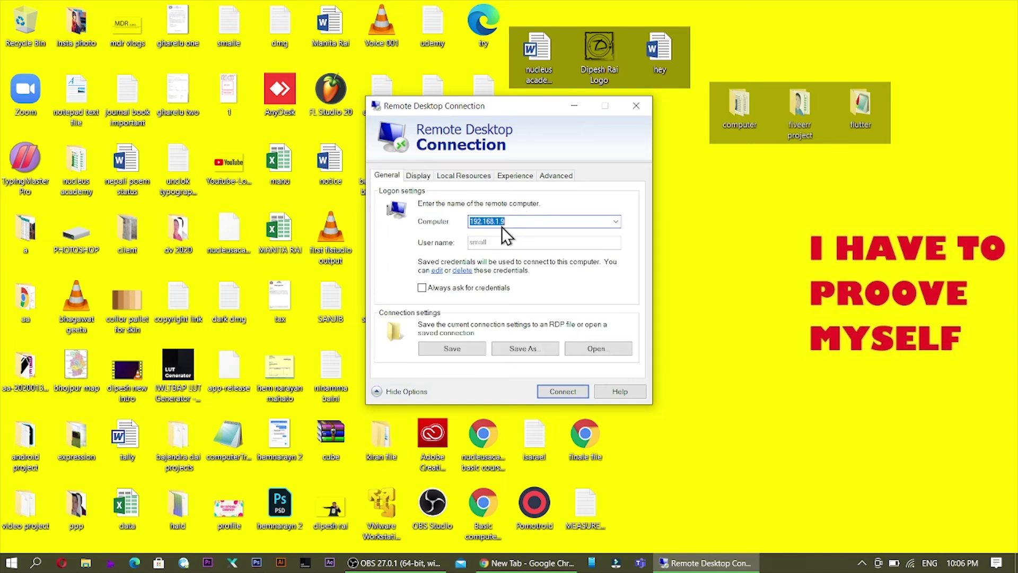
Step: Connect to saved computer 192.168.1.9 with 'Always ask for credentials' enabled
{"action": "key", "text": "BackSpace"}
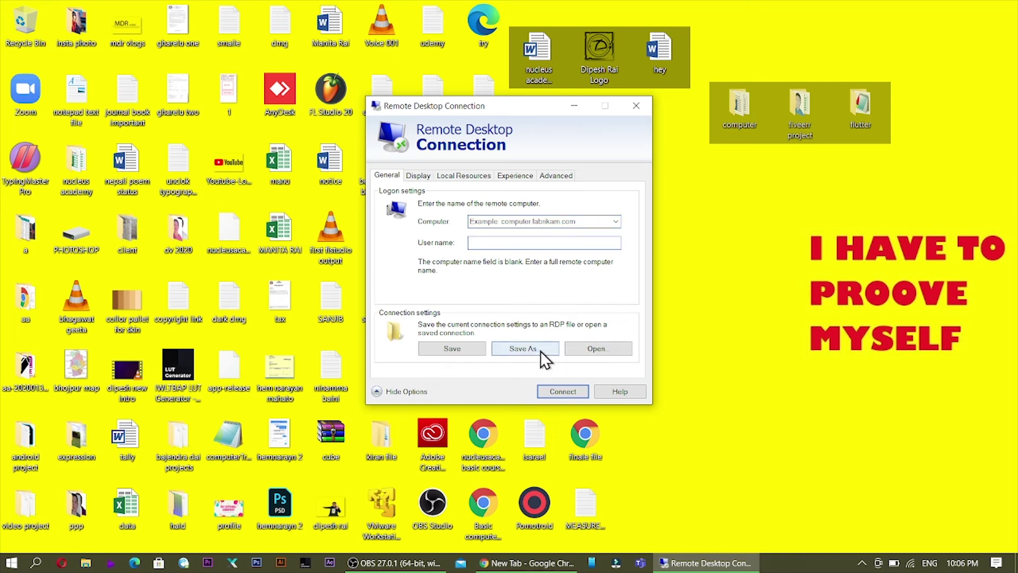
{"action": "left_click", "coordinate": [614, 221]}
{"action": "left_click", "coordinate": [557, 230]}
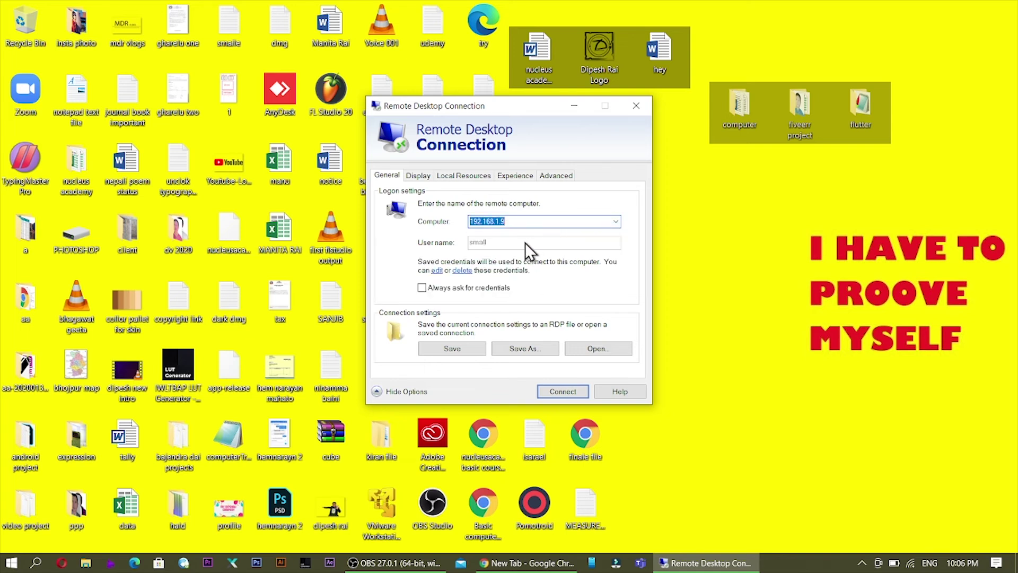
{"action": "left_click", "coordinate": [421, 287]}
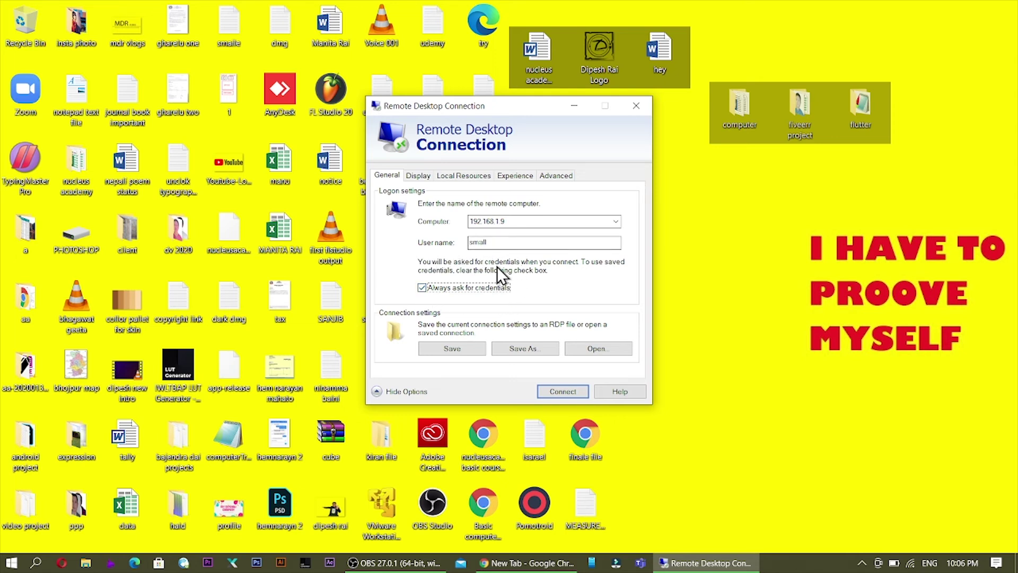
{"action": "left_click", "coordinate": [551, 391]}
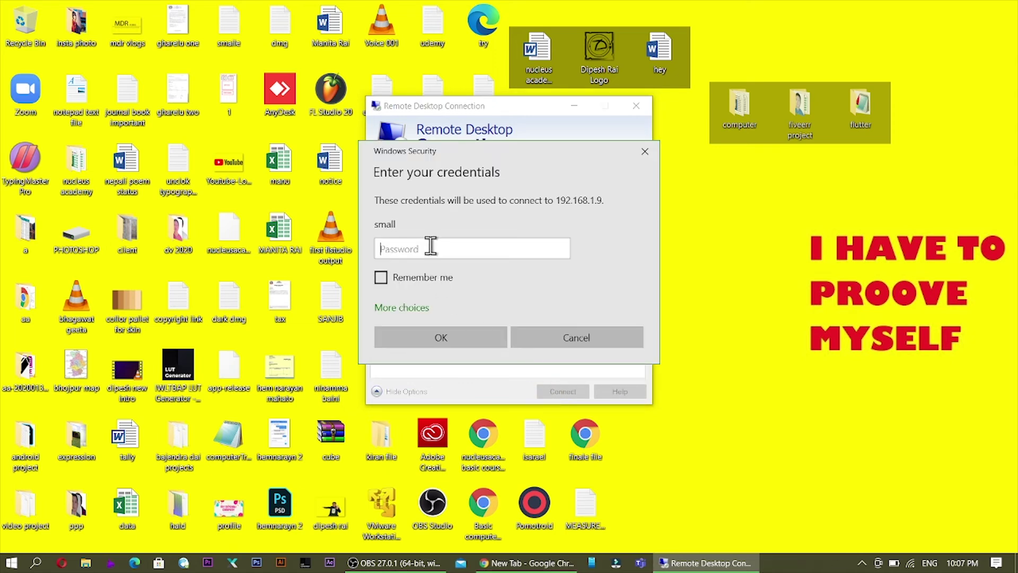
Step: Enter the account password in the Windows Security prompt for 192.168.1.9
{"action": "left_click", "coordinate": [470, 252]}
{"action": "type", "text": "••••••"}
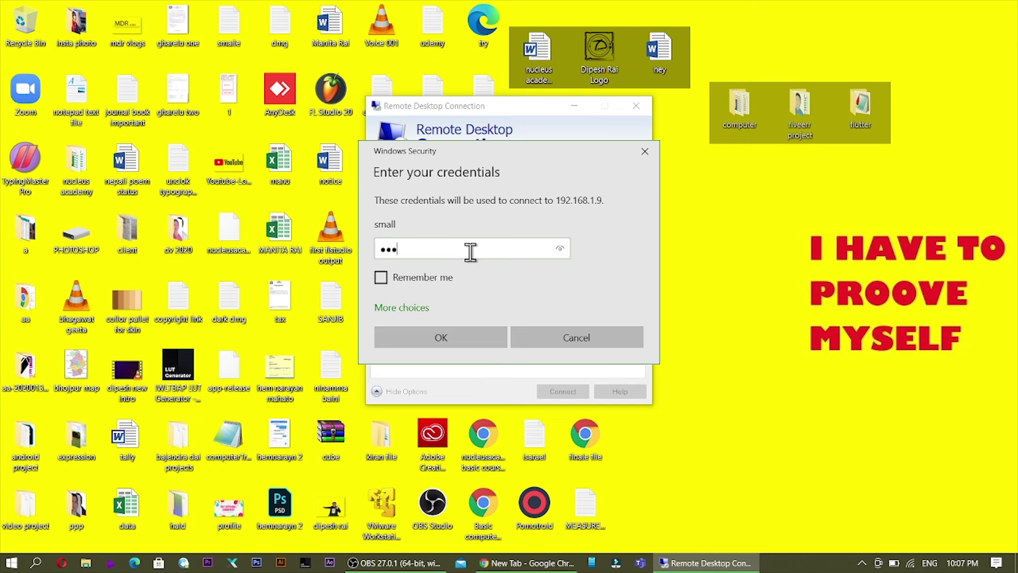